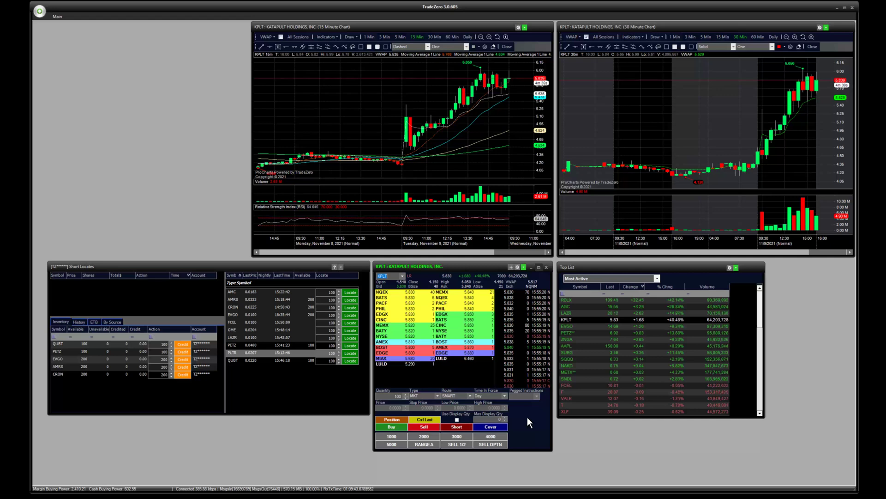
left_click(528, 422)
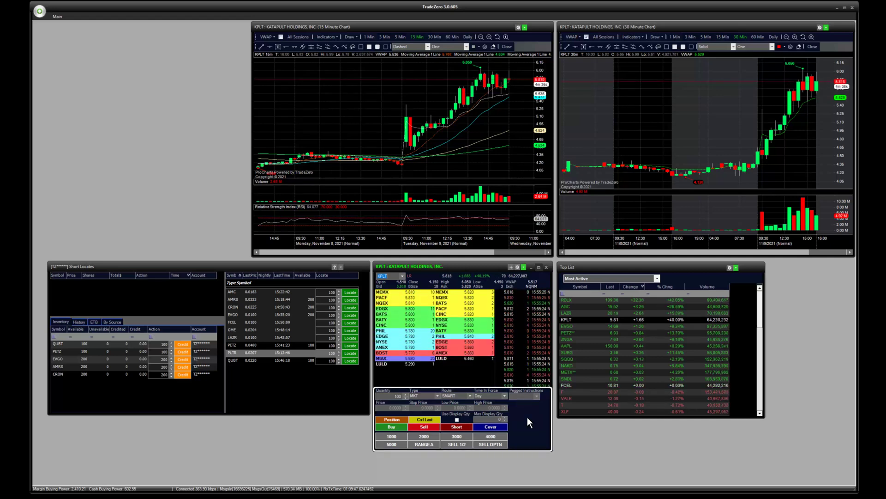
key("ctrl+h")
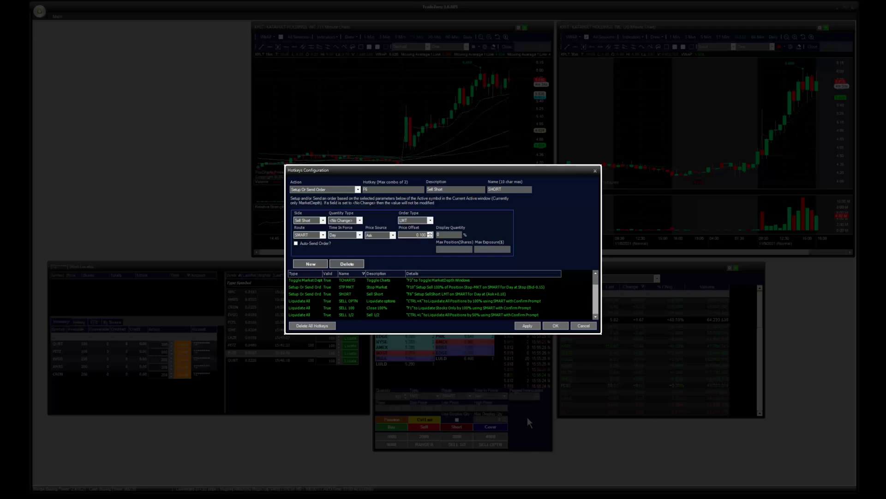
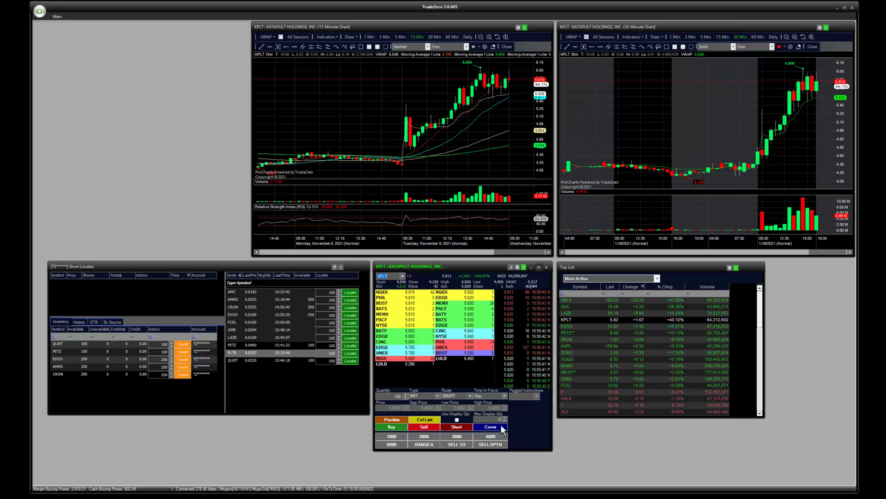
Raise the KPLT order quantity to 200 and send a short sell order.
left_click(406, 394)
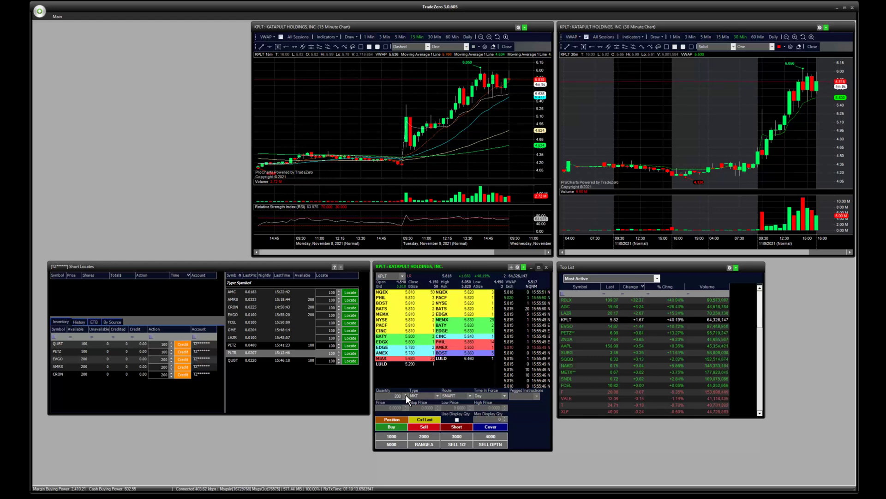
left_click(448, 425)
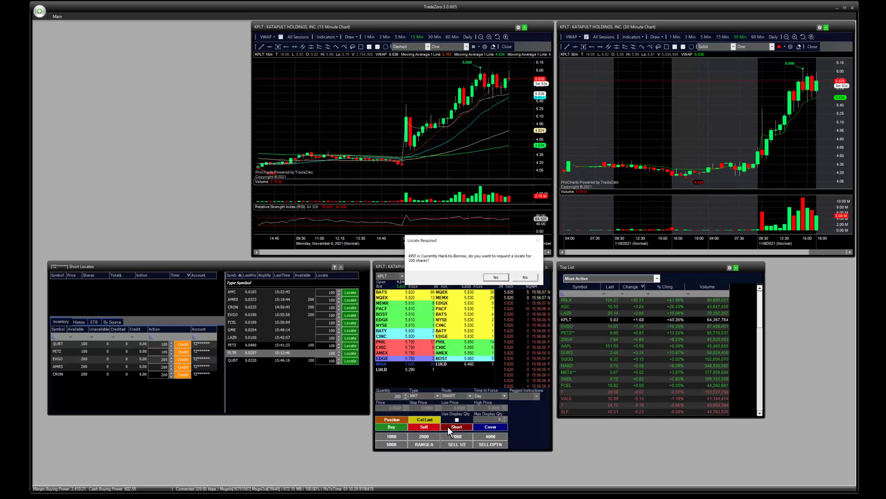
Request the 200-share KPLT locate, then cancel the offered locate.
key("Return")
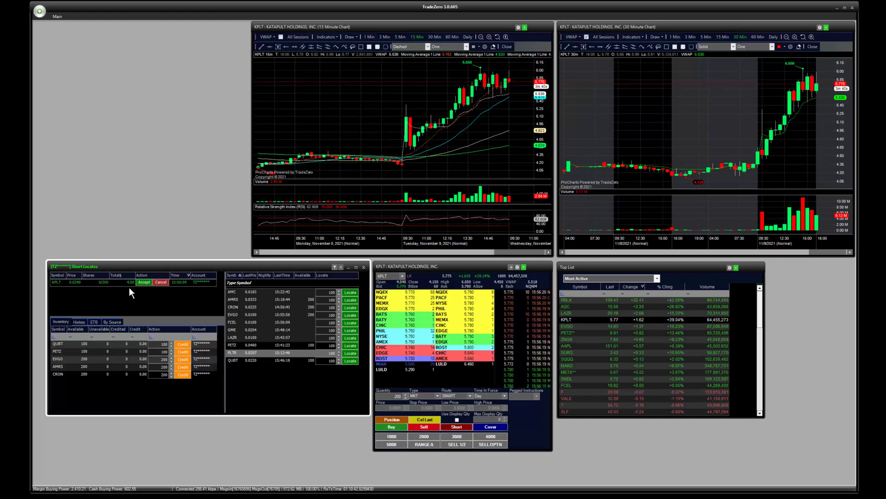
left_click(160, 282)
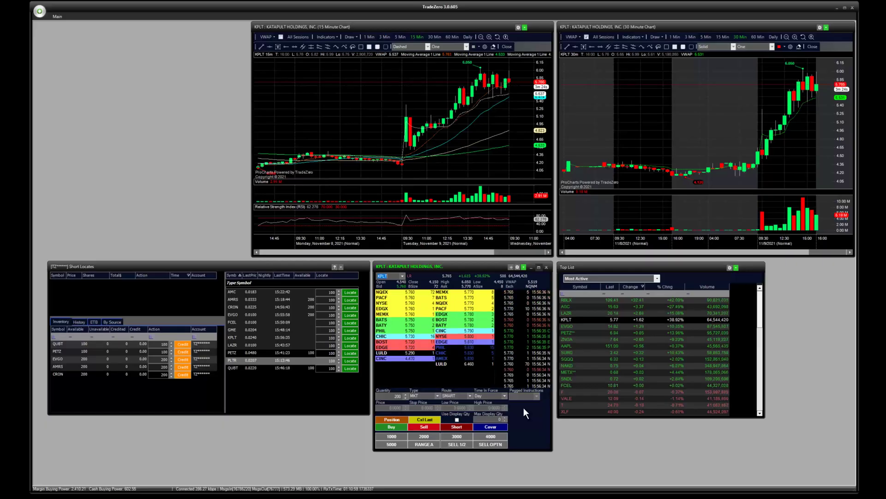
Apply the F6 short preset repeatedly until the KPLT quantity is back at 200.
key("F6")
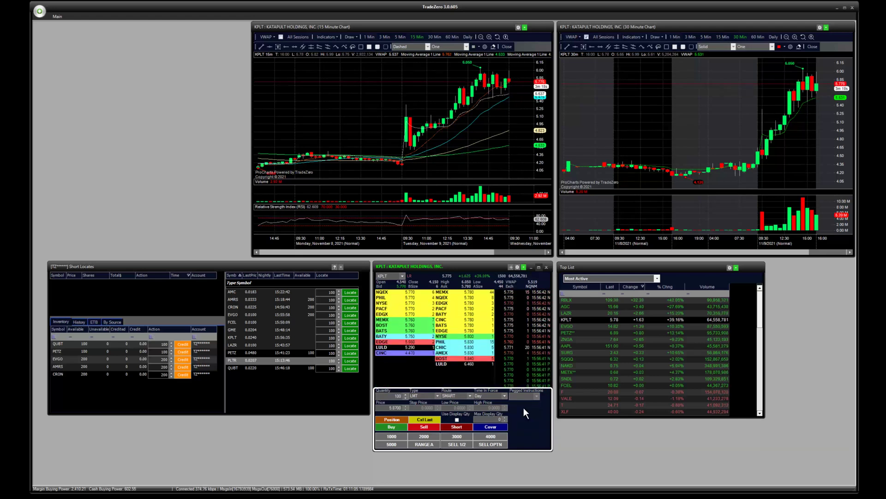
key("F6")
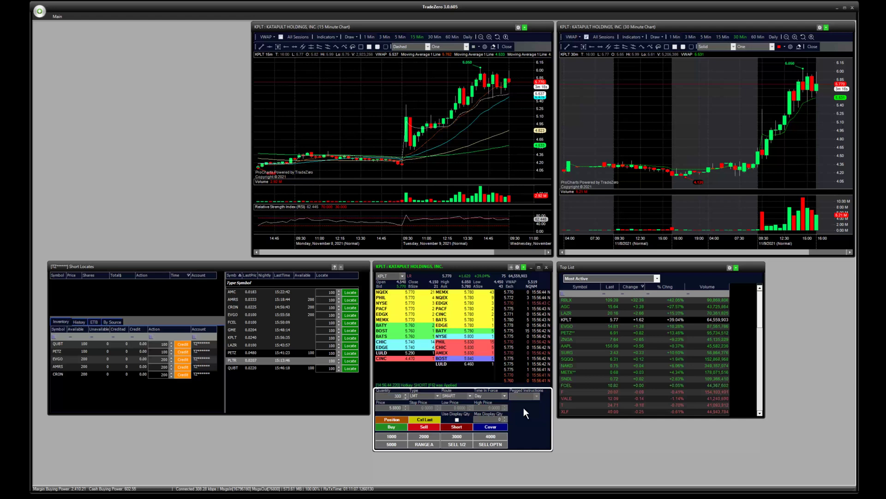
key("F6")
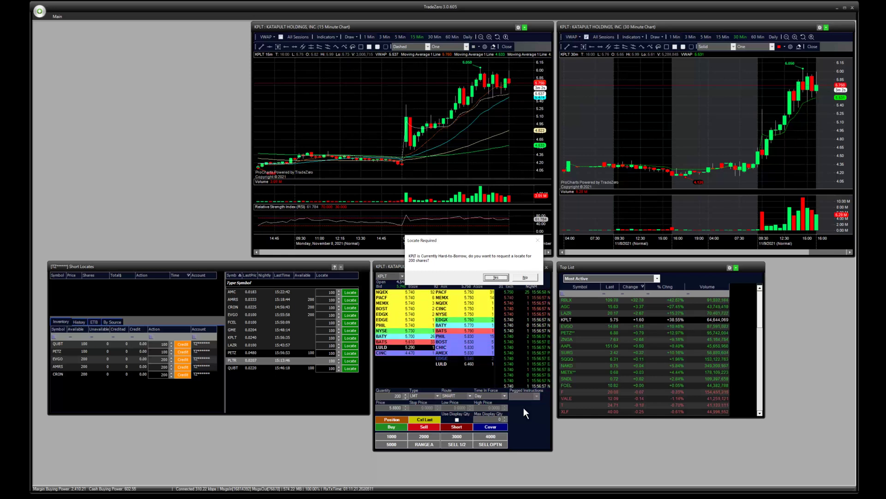
Dismiss the Locate Required prompt and cancel the 200-share KPLT locate offer.
key("Escape")
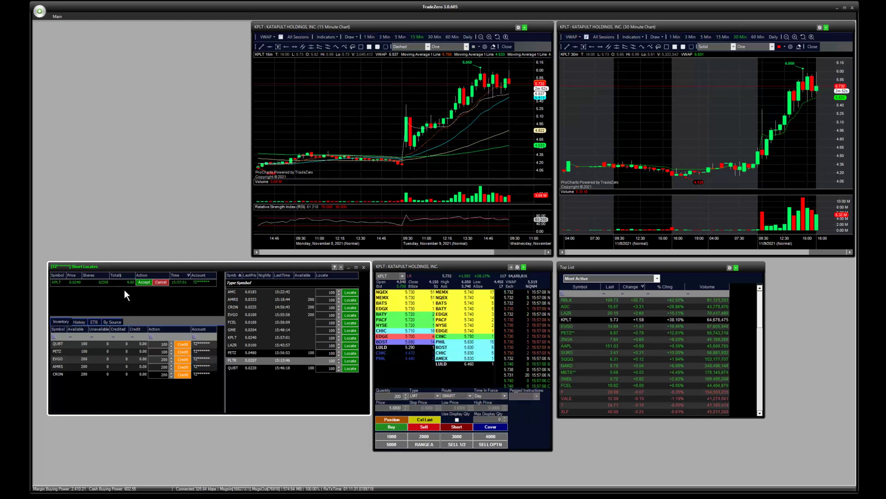
left_click(159, 283)
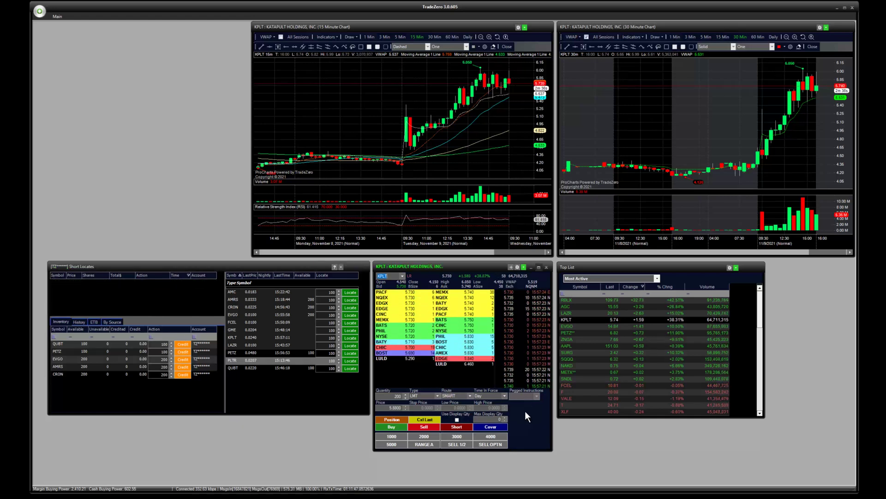
Short 100 KPLT shares with F6, request the 100-share locate, and accept it.
key("F6")
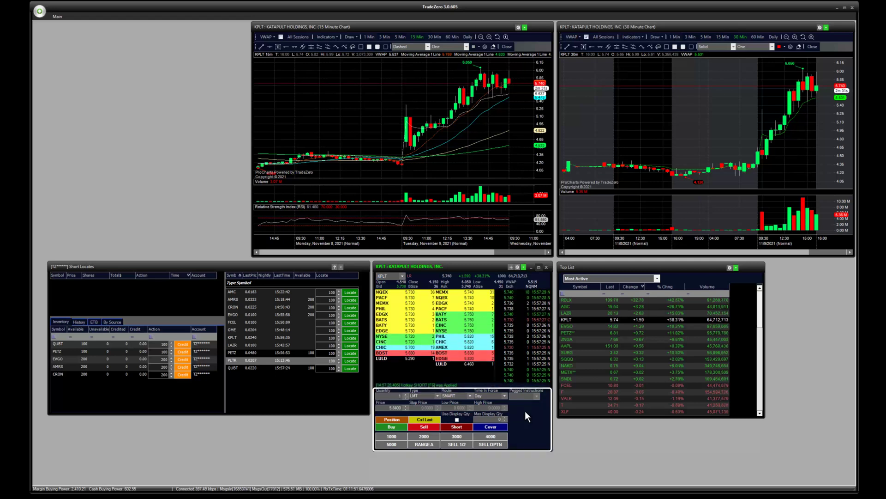
key("Return")
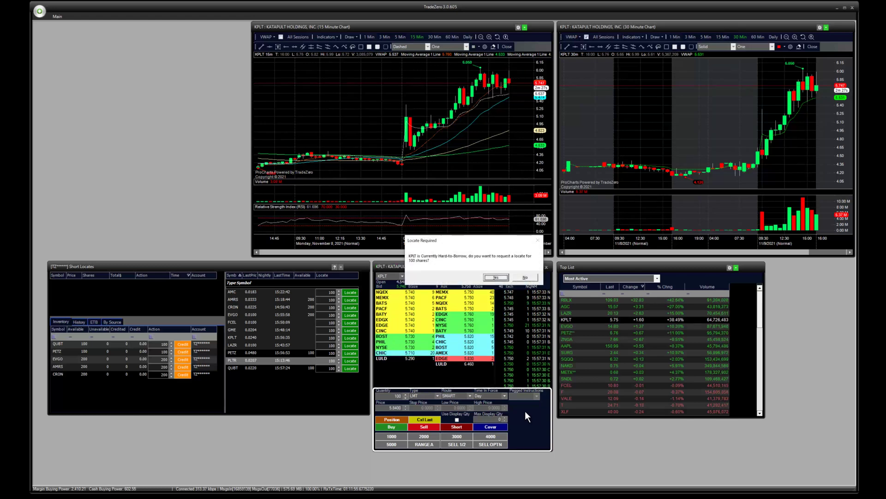
key("Return")
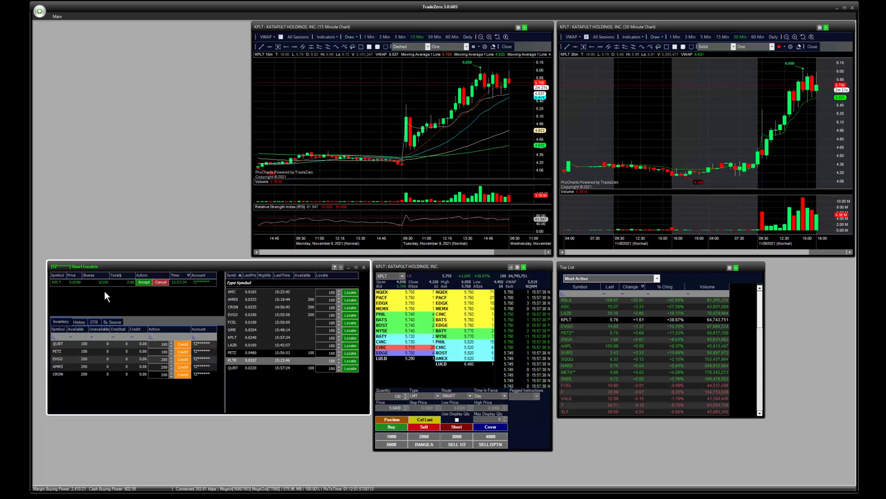
left_click(142, 283)
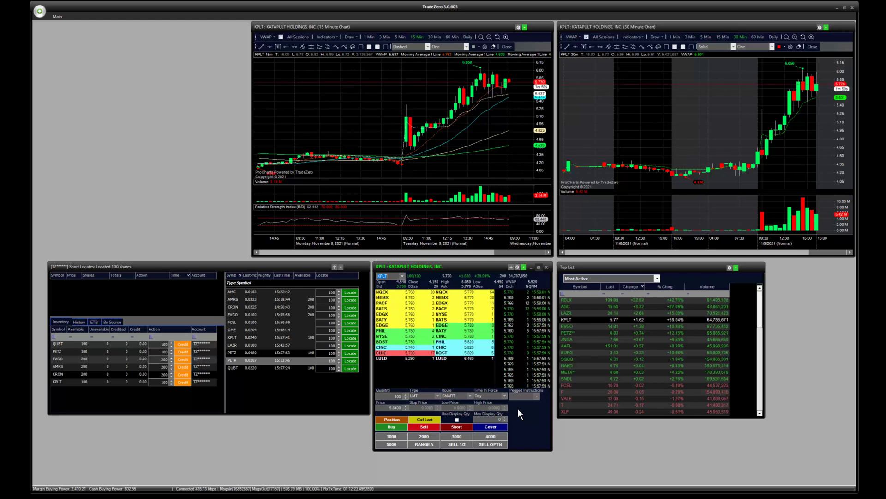
Start a 300-share KPLT short with the F6 hotkey.
key("F6")
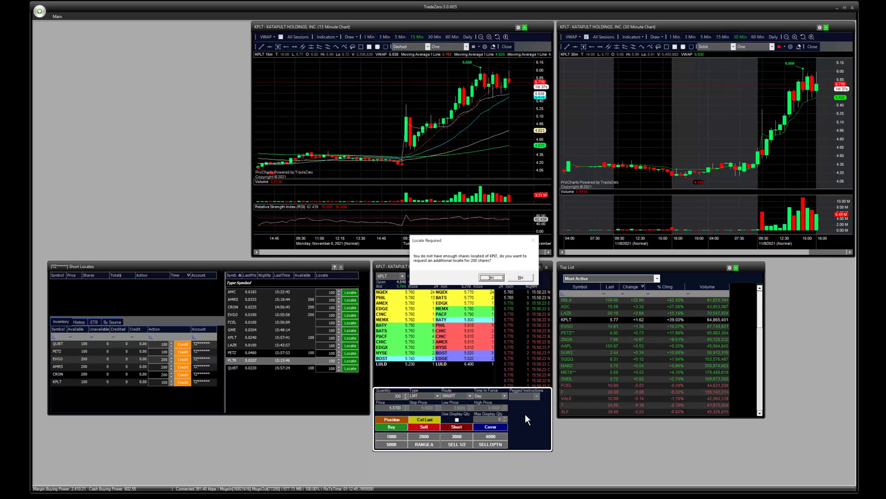
Request and accept the additional 200-share KPLT locate, then refocus the KPLT montage.
key("Return")
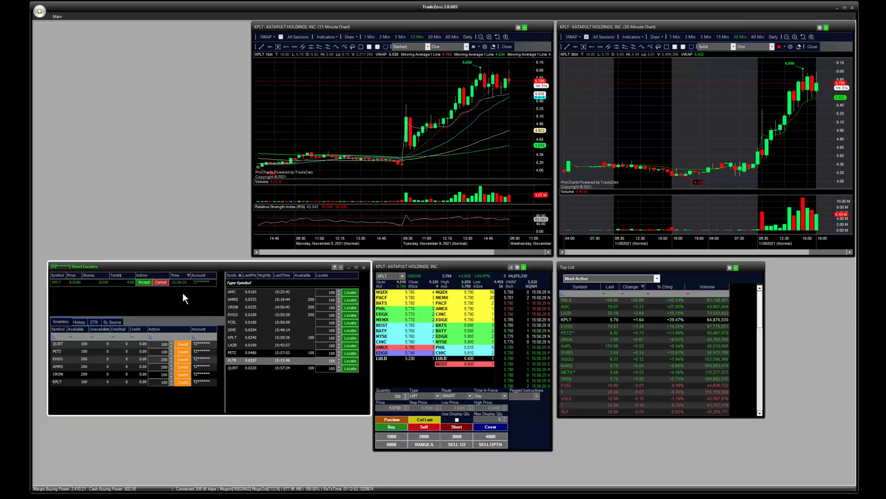
left_click(144, 295)
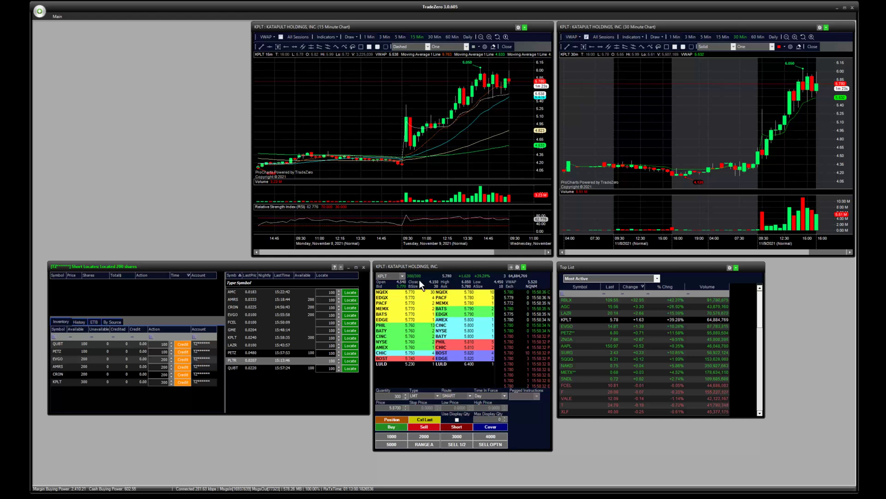
left_click(522, 412)
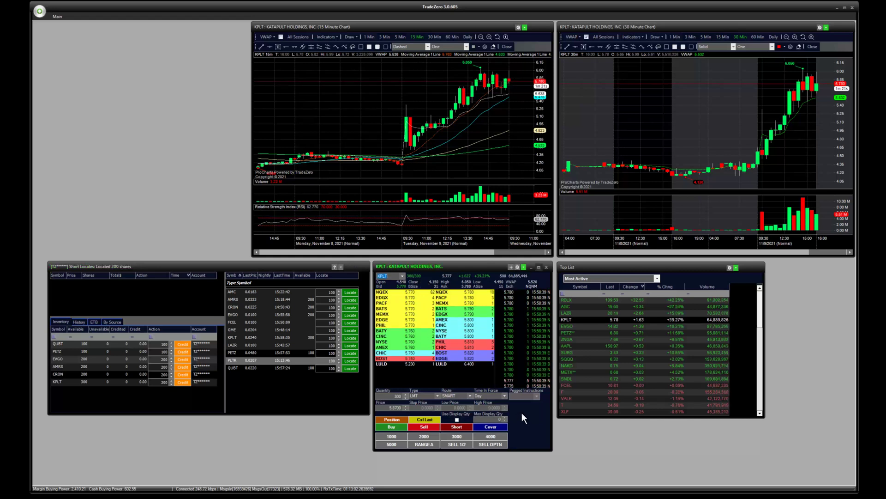